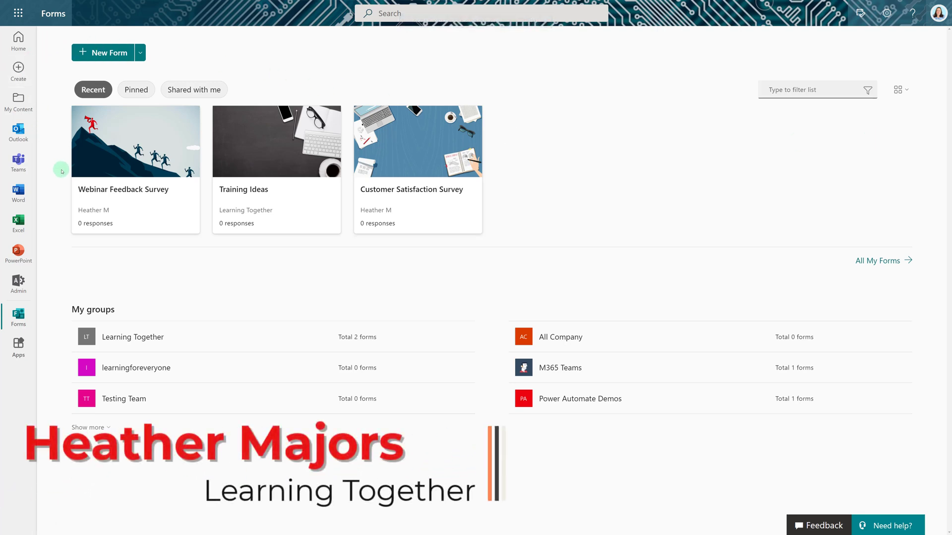
- Open the Webinar Feedback Survey from Recent and look through its questions
left_click(140, 159)
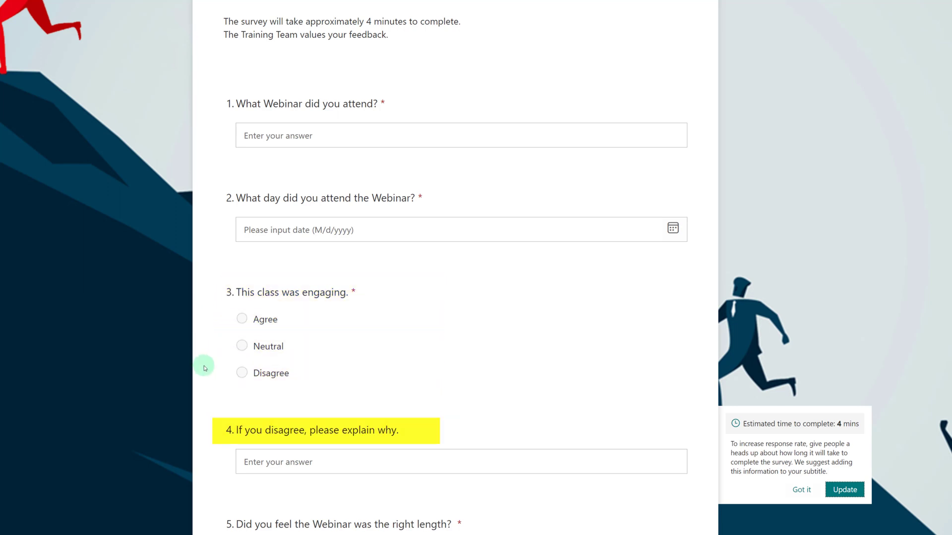
scroll(224, 94, "down", 7)
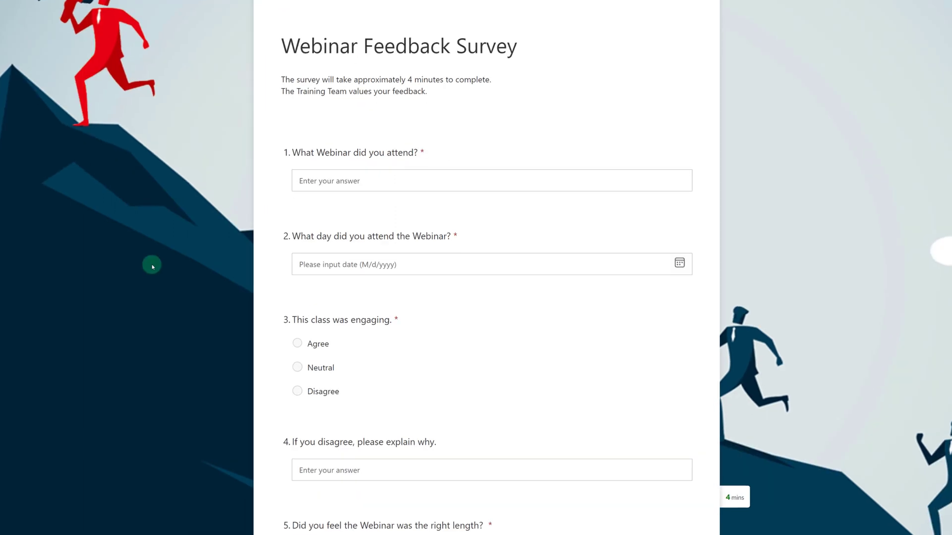
scroll(216, 265, "down", 3)
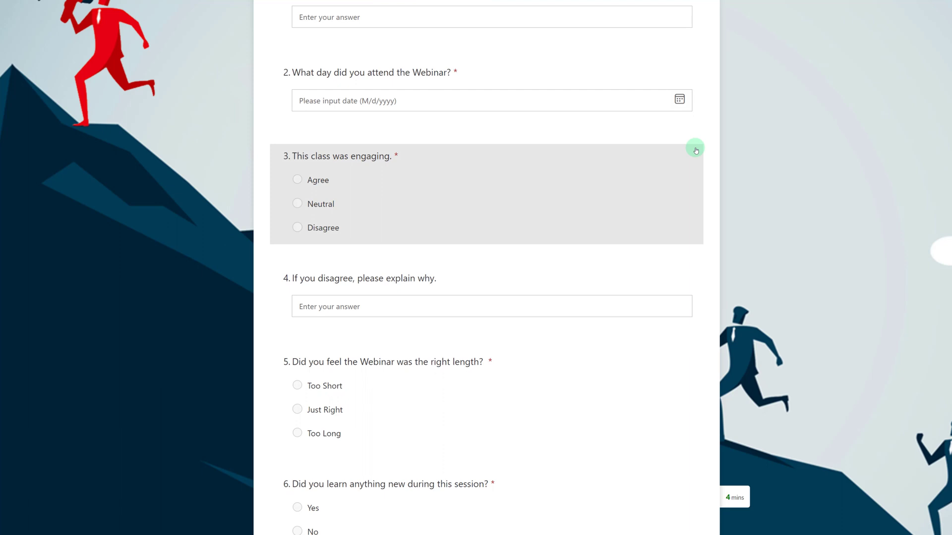
- Add branching to question 3: Agree and Neutral go to question 5, Disagree to question 4
left_click(689, 156)
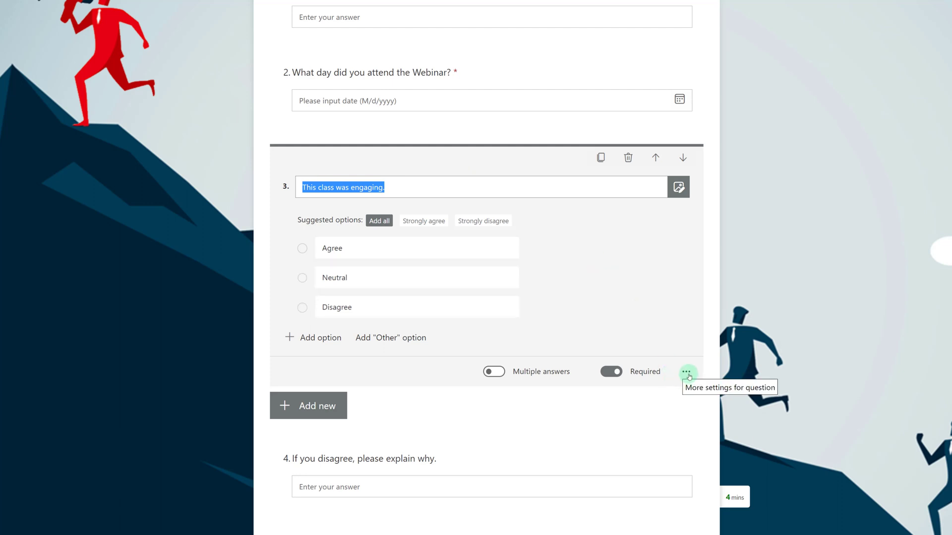
left_click(687, 373)
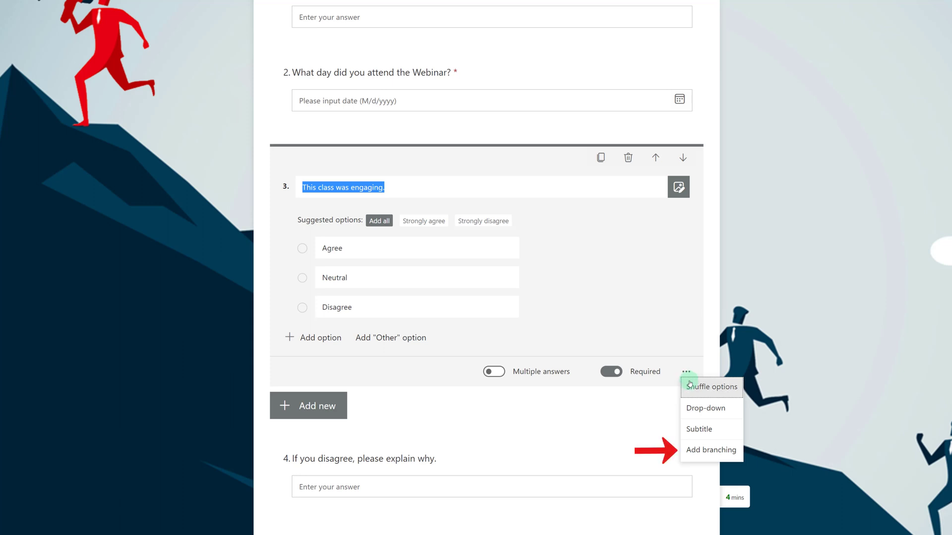
left_click(695, 451)
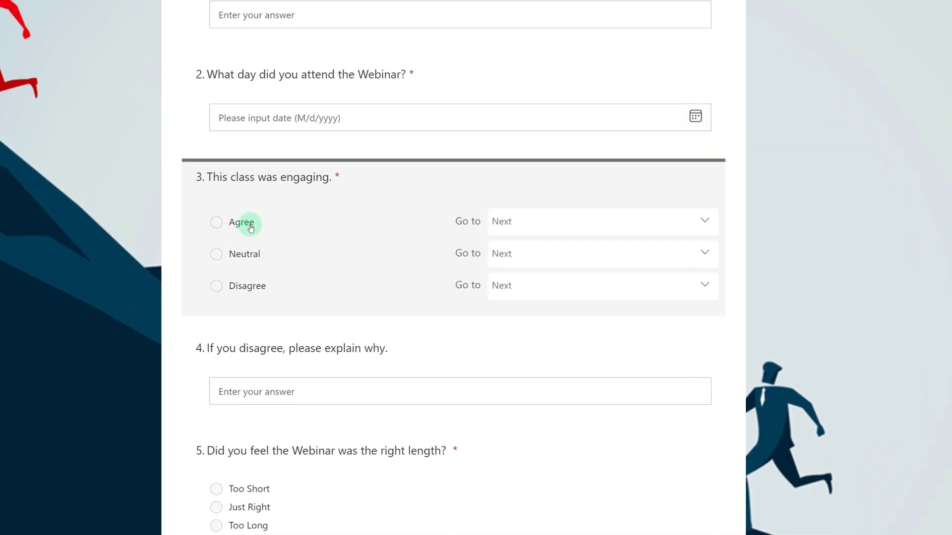
left_click(706, 222)
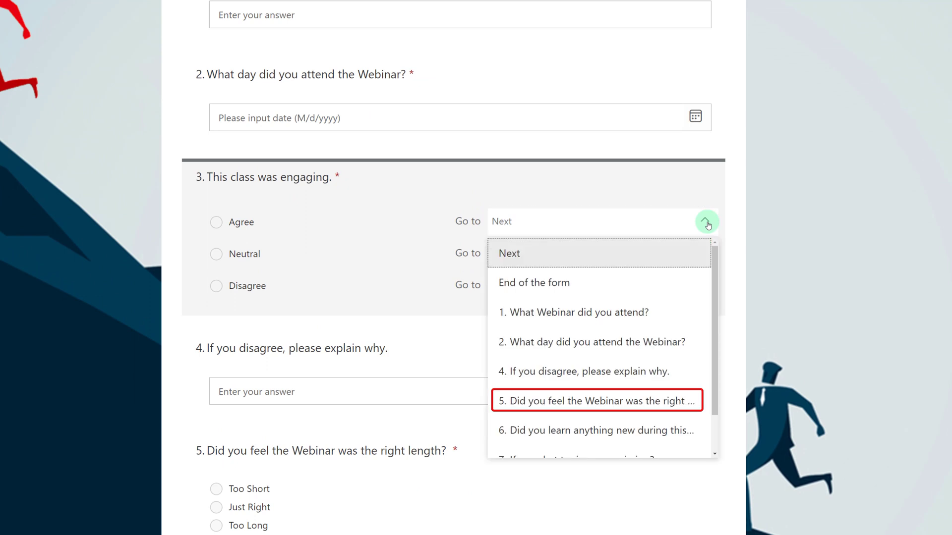
left_click(597, 402)
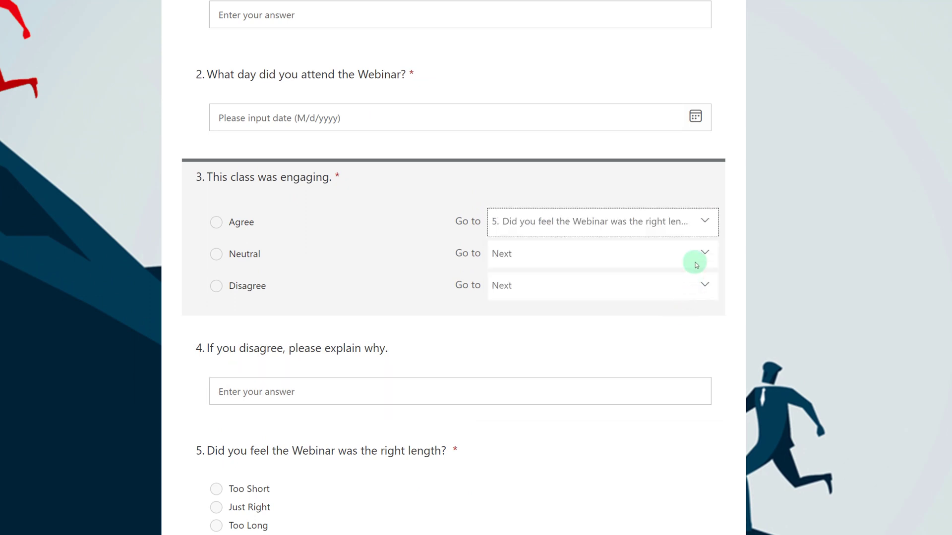
left_click(706, 254)
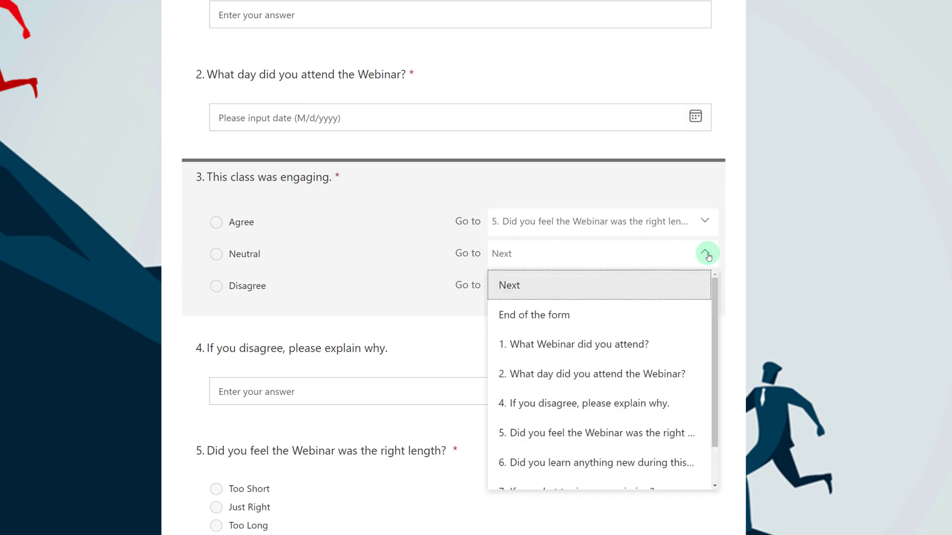
left_click(606, 435)
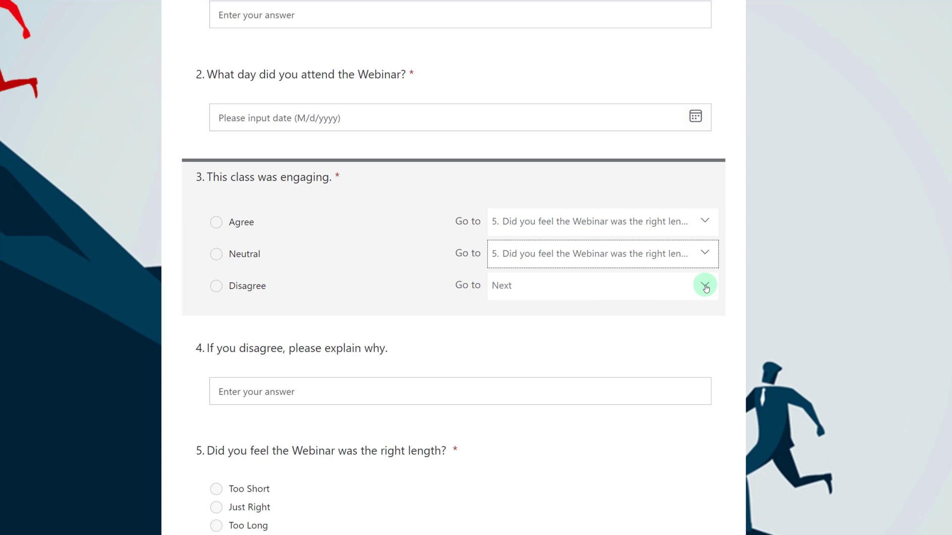
left_click(706, 287)
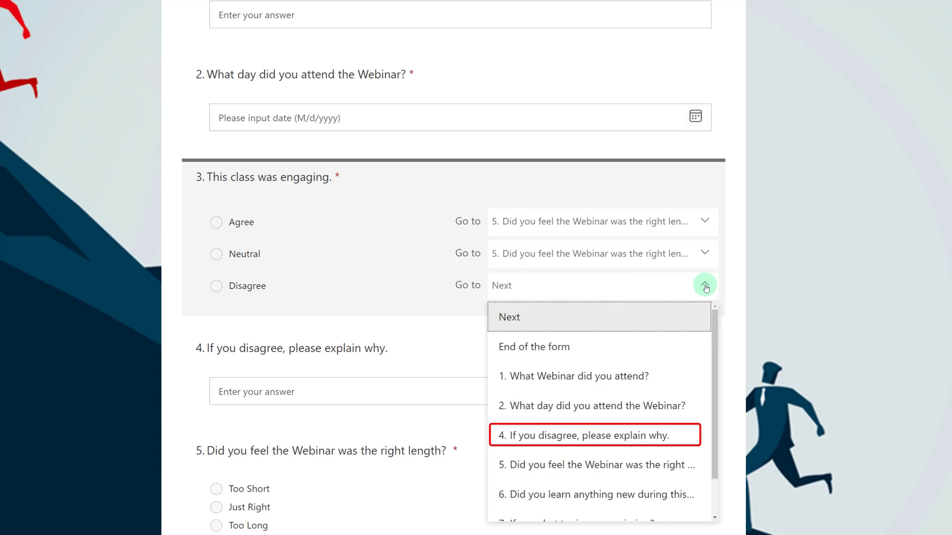
left_click(573, 438)
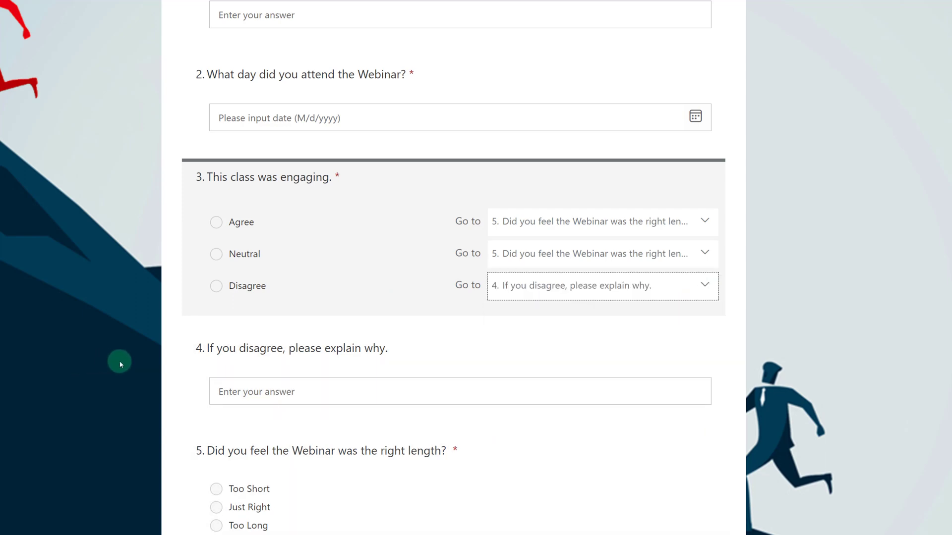
- Branch question 6 so Yes answers jump to question 8 and No answers to question 7
scroll(144, 298, "down", 5)
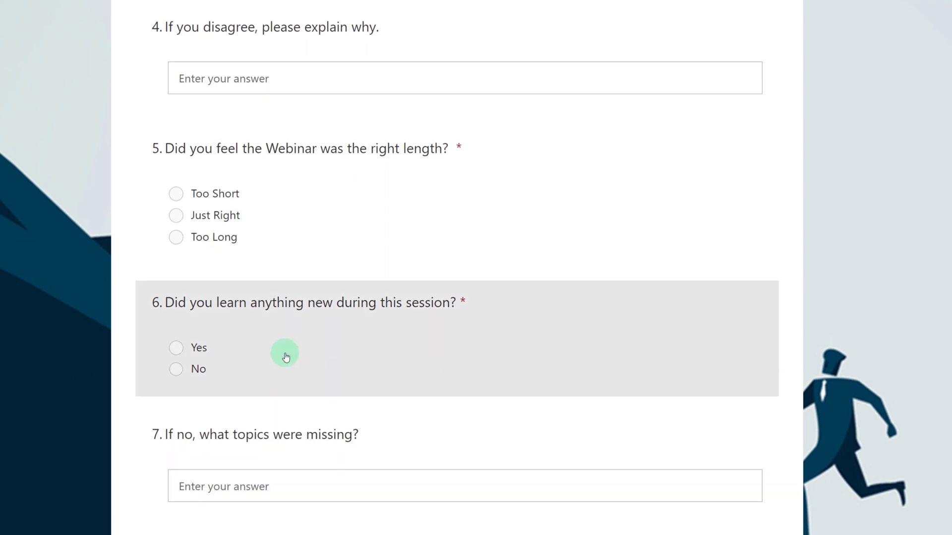
left_click(564, 304)
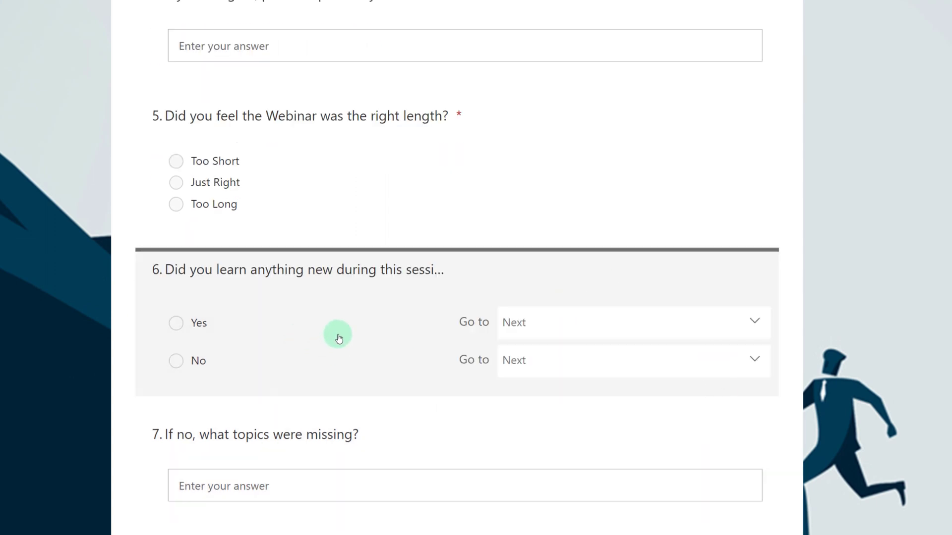
left_click(740, 322)
scroll(665, 441, "down", 2)
left_click(644, 477)
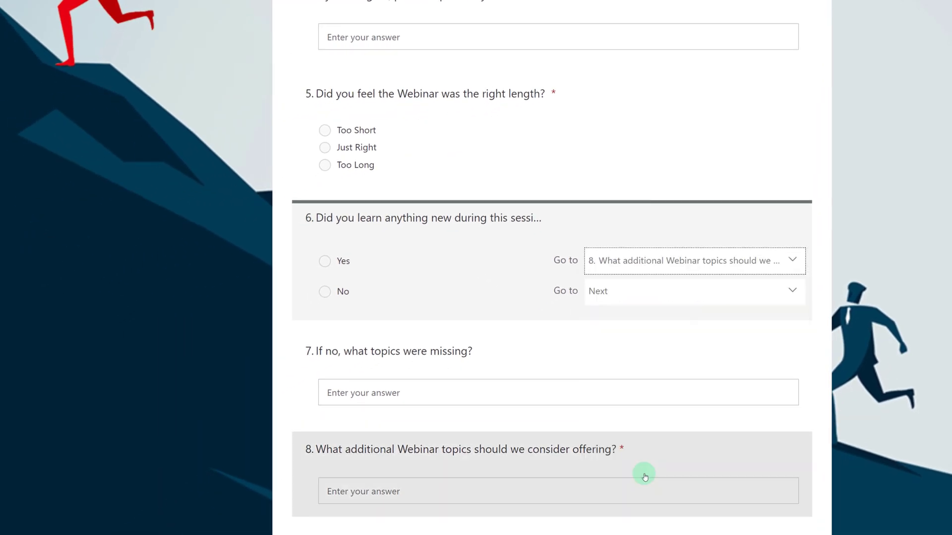
left_click(637, 297)
scroll(620, 463, "down", 1)
left_click(615, 478)
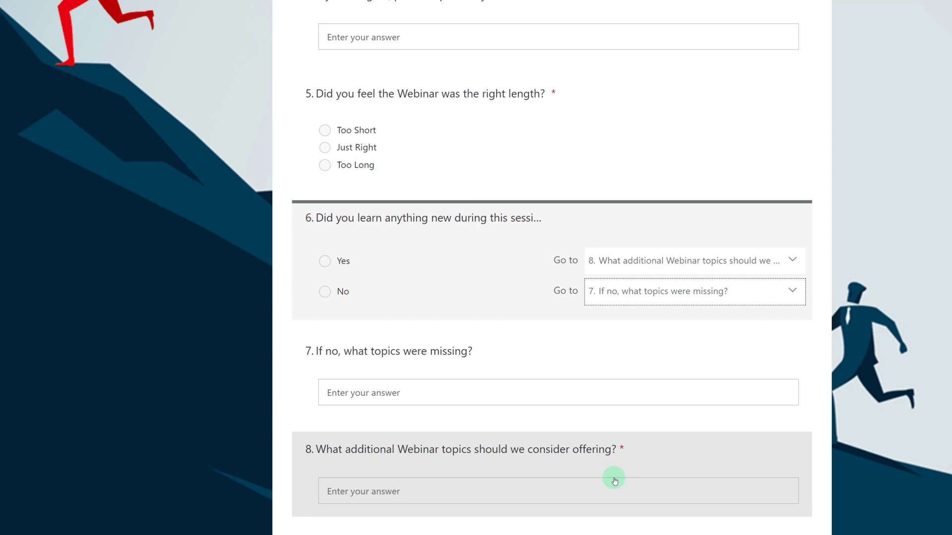
left_click(161, 319)
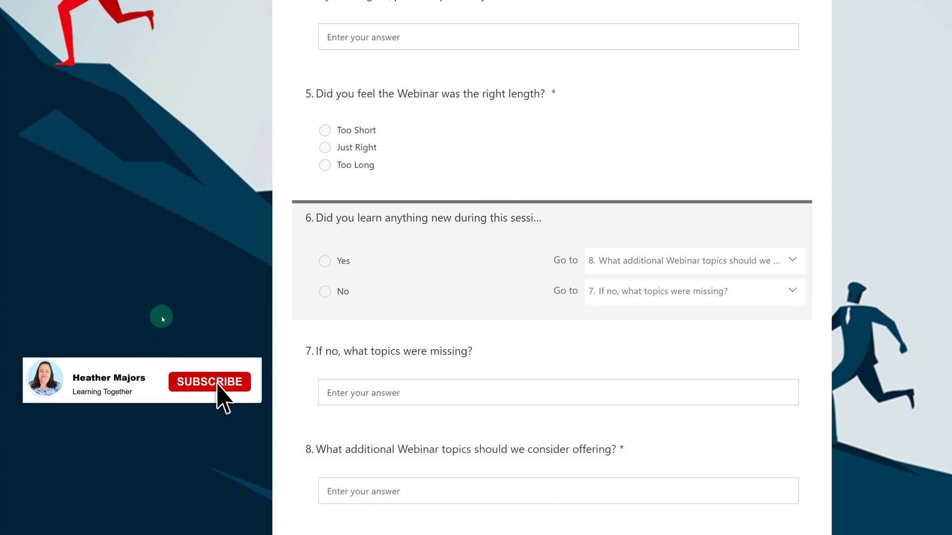
scroll(161, 319, "up", 5)
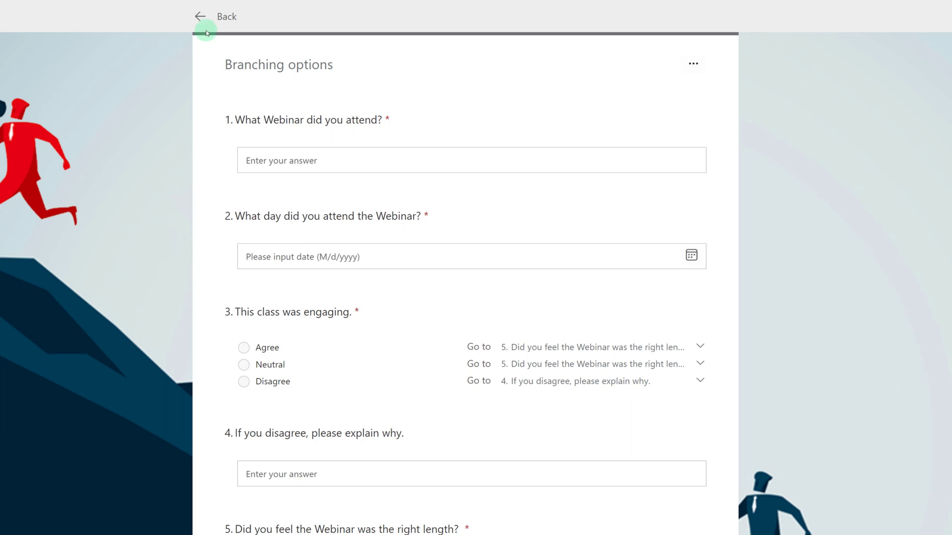
- Return to the form editor and preview the survey as a respondent
left_click(200, 19)
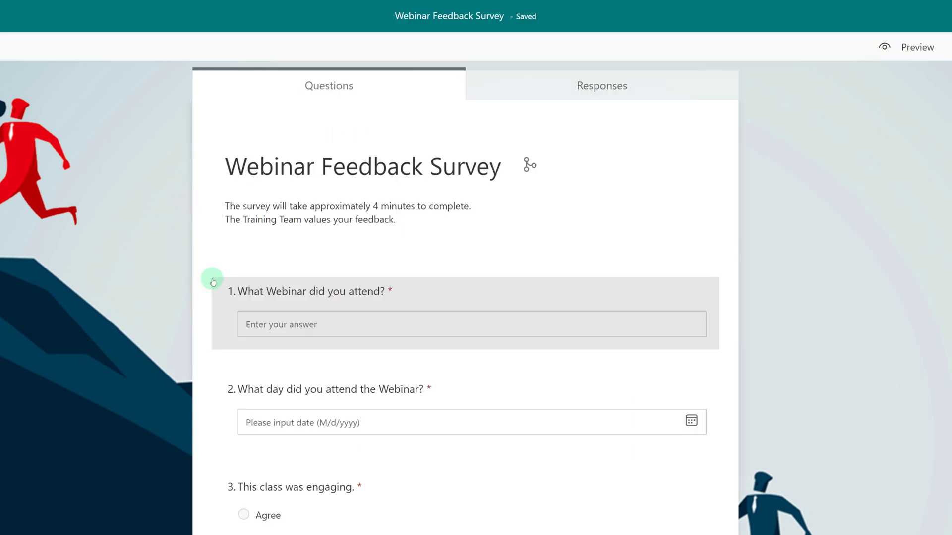
scroll(177, 425, "down", 3)
scroll(176, 422, "down", 5)
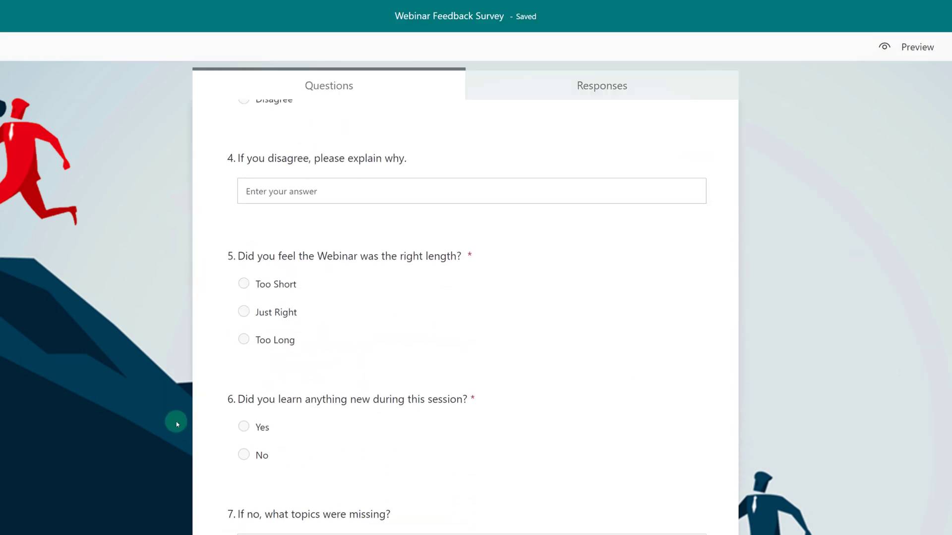
scroll(899, 121, "up", 8)
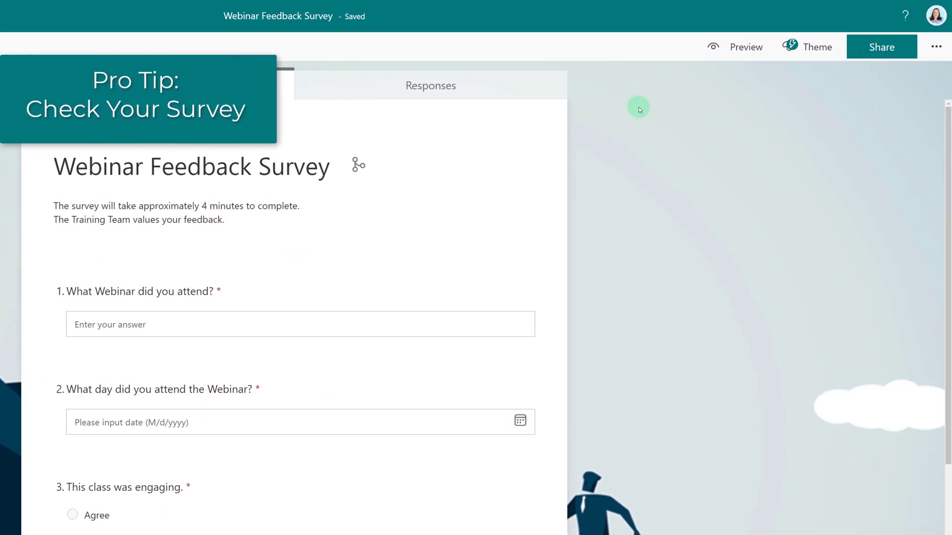
left_click(714, 52)
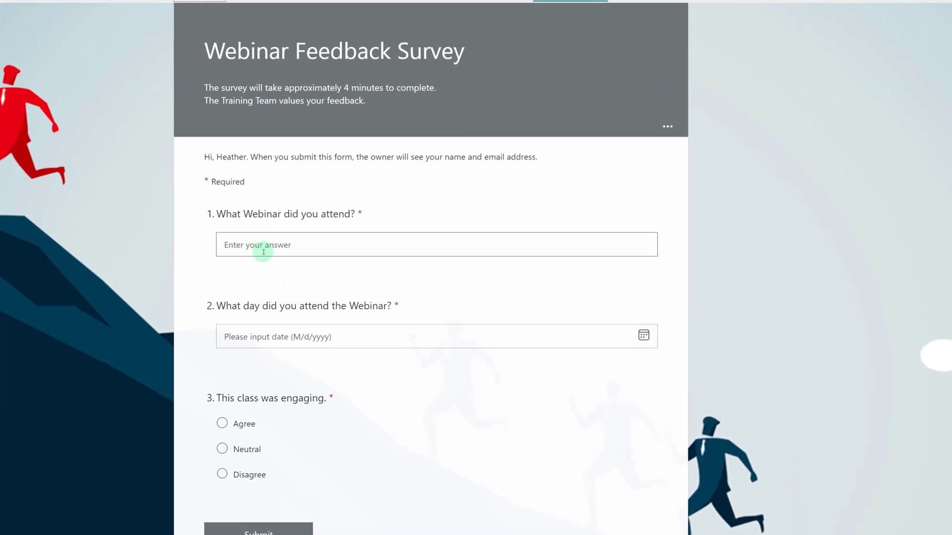
- Submit a preview response with date 4/25/2022, Disagree, Just Right and No
left_click(264, 248)
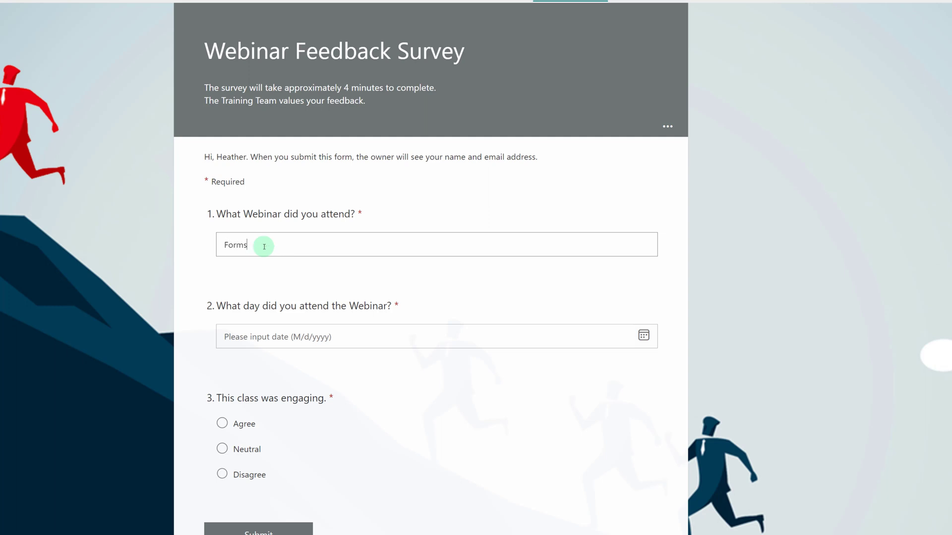
left_click(643, 337)
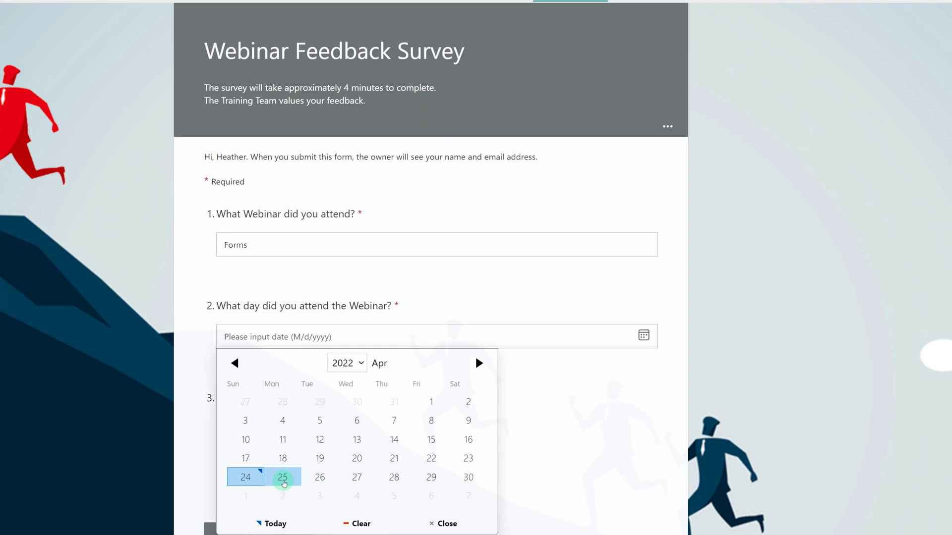
left_click(282, 477)
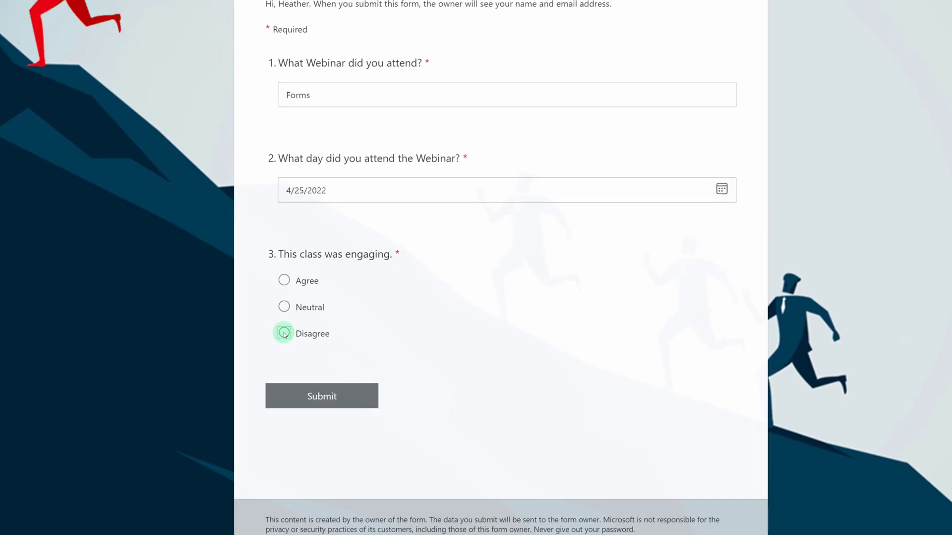
left_click(285, 333)
scroll(258, 277, "down", 4)
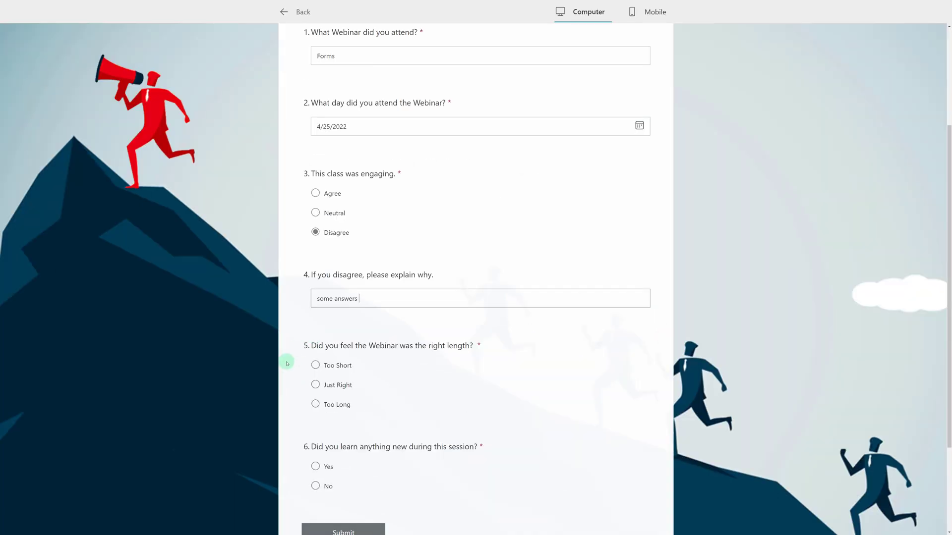
scroll(243, 301, "down", 3)
left_click(284, 332)
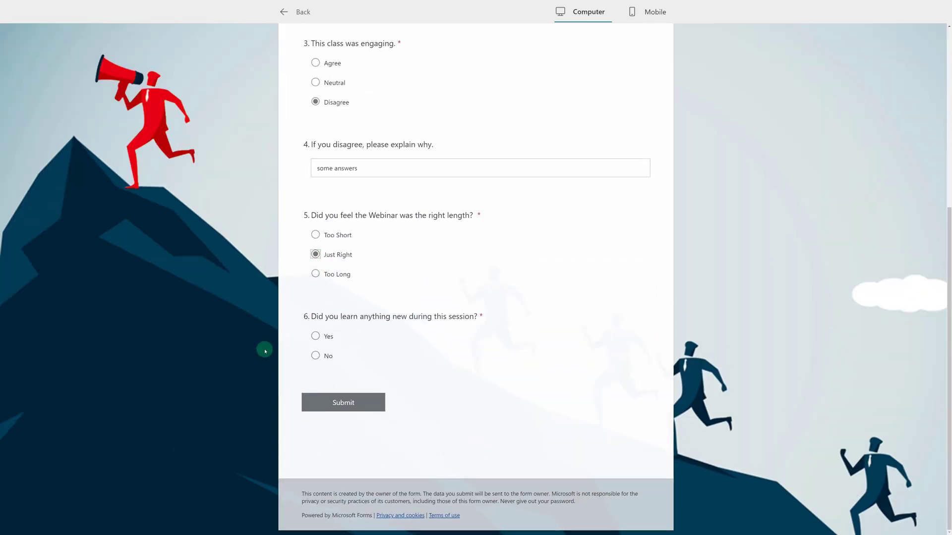
left_click(281, 355)
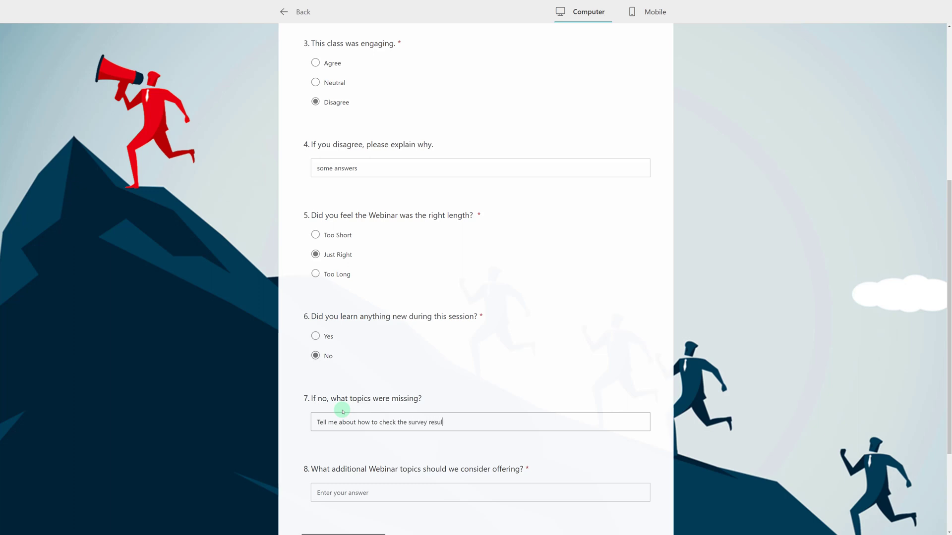
scroll(329, 378, "down", 3)
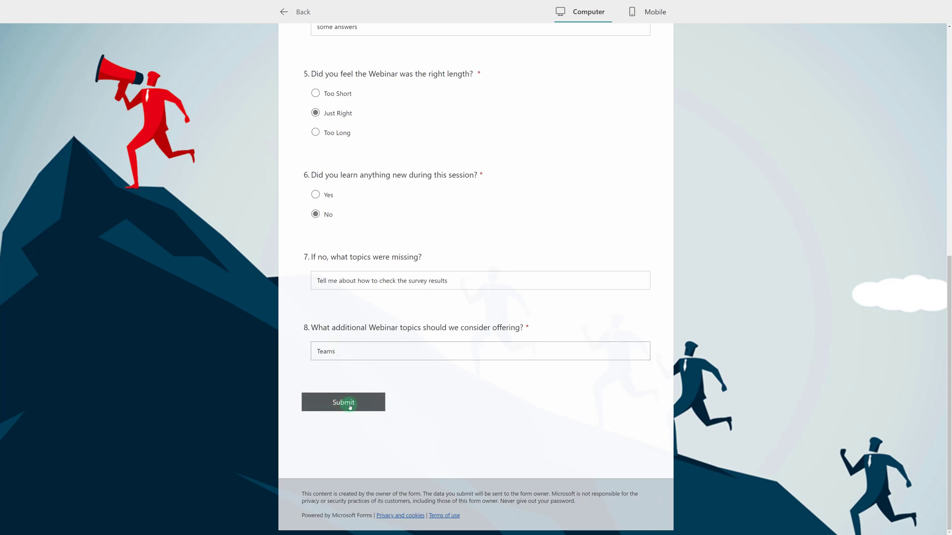
left_click(350, 405)
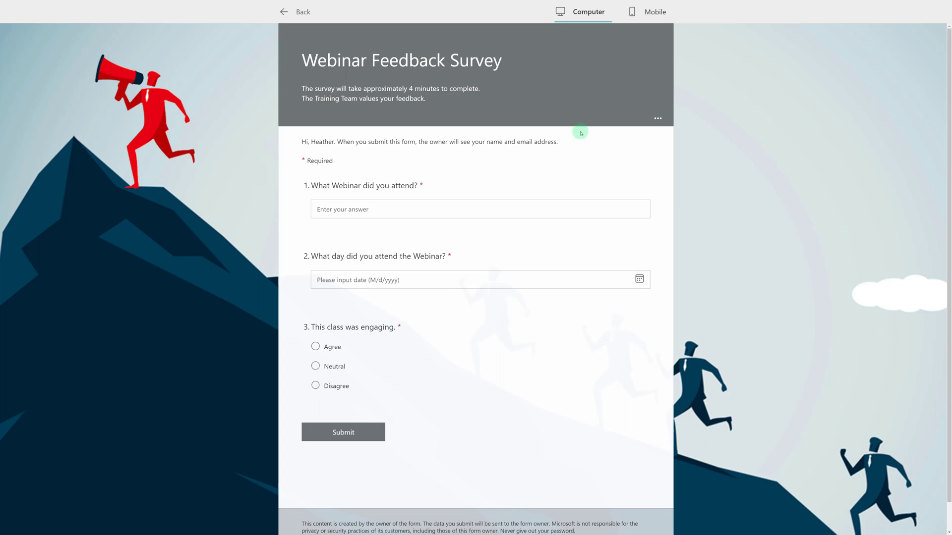
- Fill a second preview response: 4/25/2022, Agree, Just Right, Yes, and topic 'Power Automate'
left_click(329, 213)
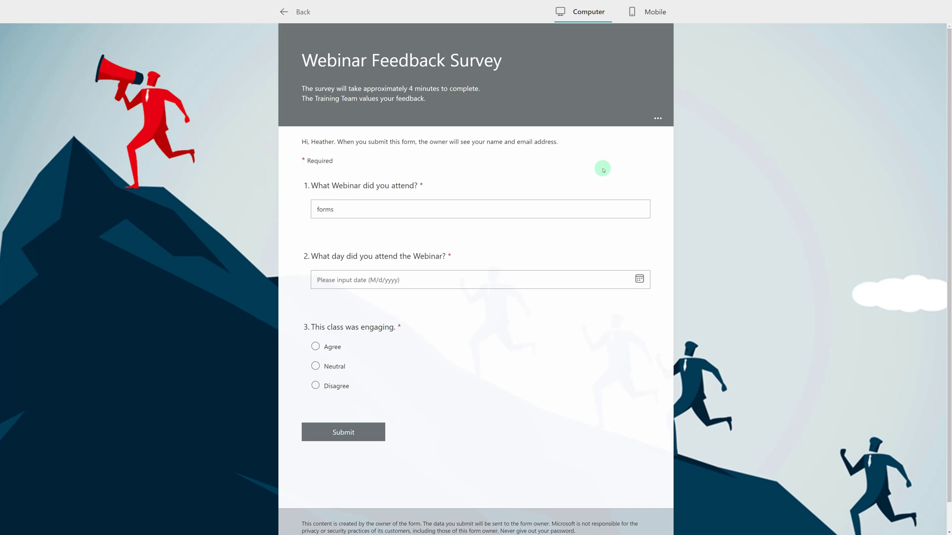
left_click(640, 280)
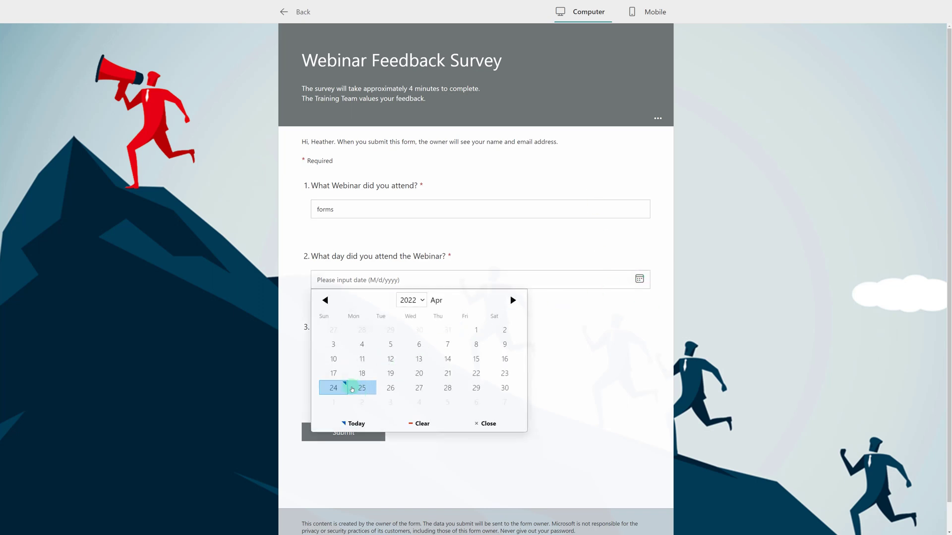
left_click(358, 388)
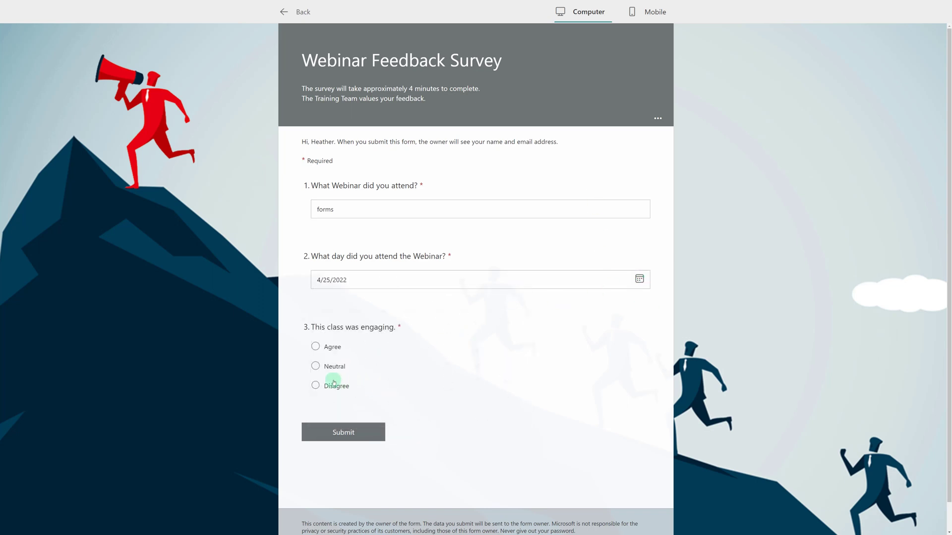
left_click(316, 347)
scroll(363, 405, "down", 4)
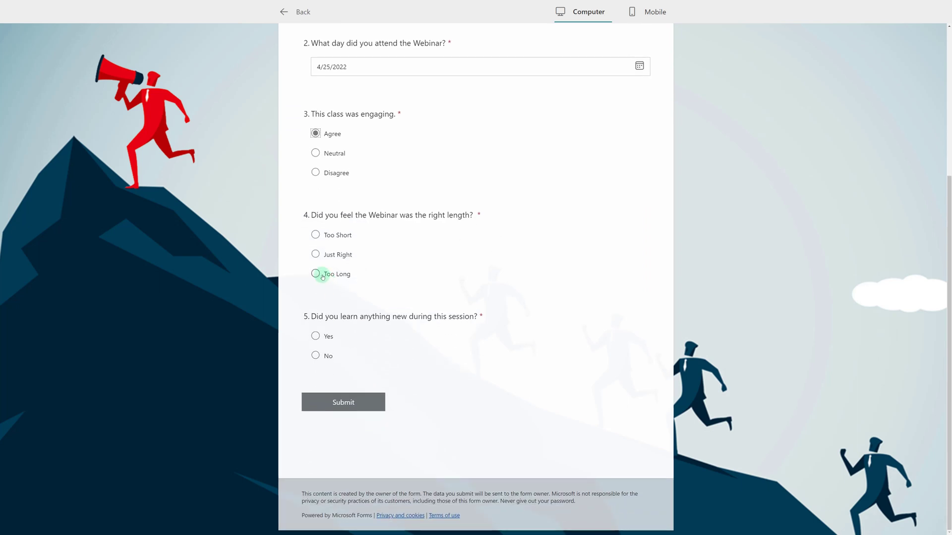
left_click(315, 254)
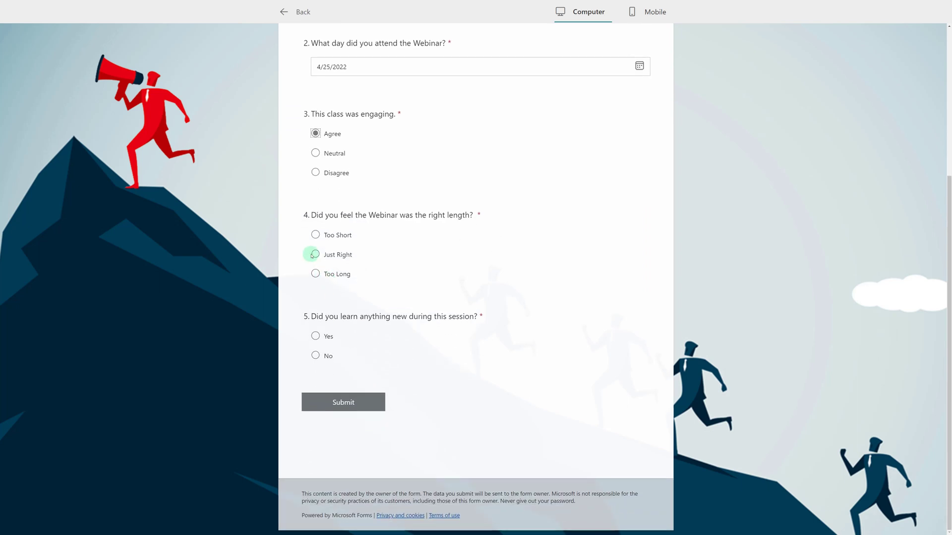
left_click(316, 335)
scroll(315, 397, "down", 2)
left_click(342, 350)
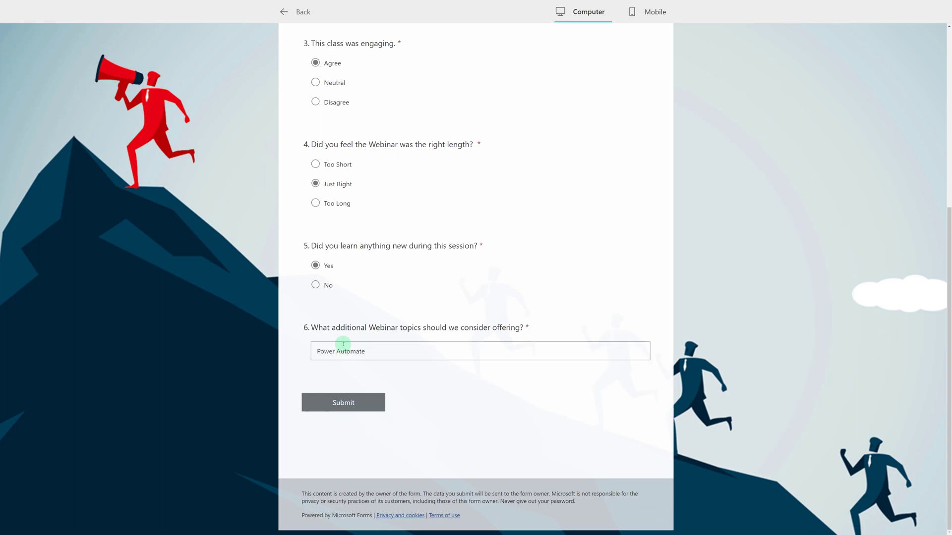
- Submit the second test response and set sharing to 'Specific people in my organization can respond'
left_click(347, 402)
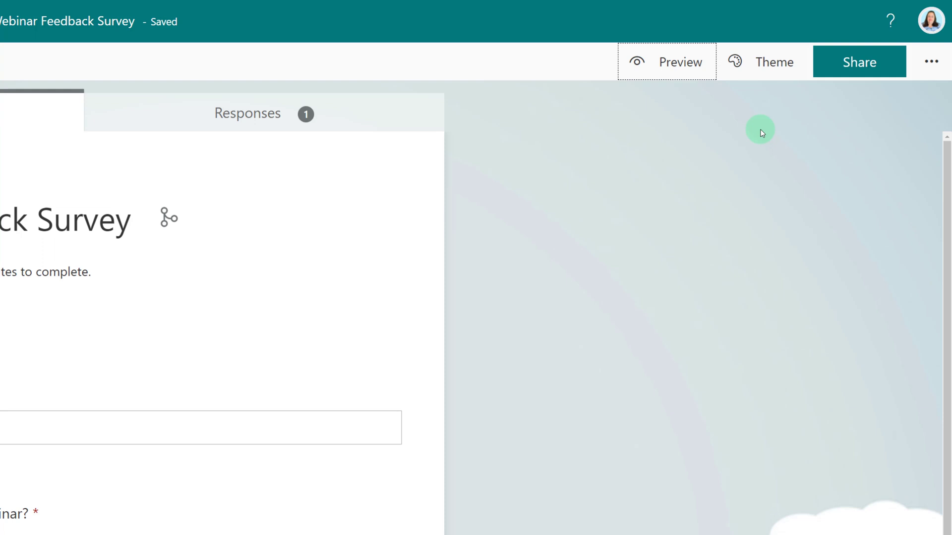
left_click(859, 73)
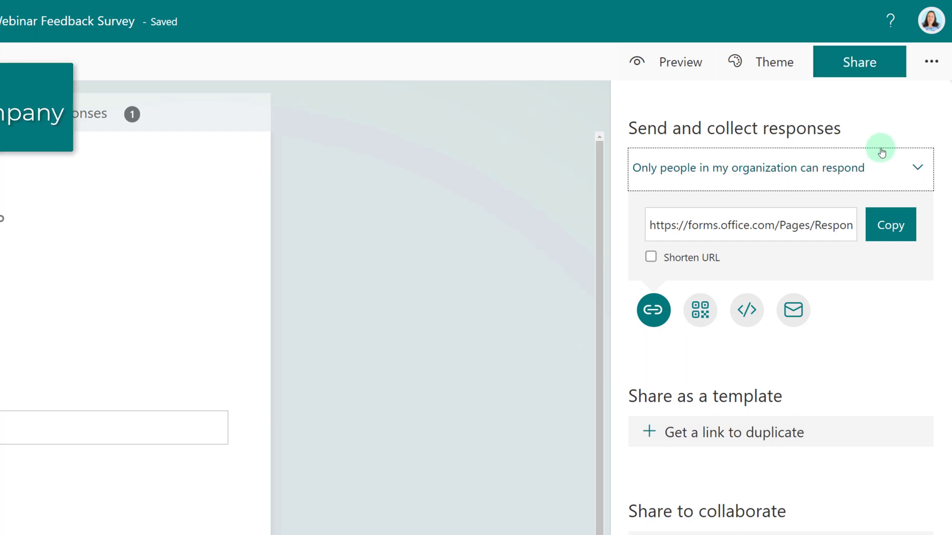
left_click(918, 168)
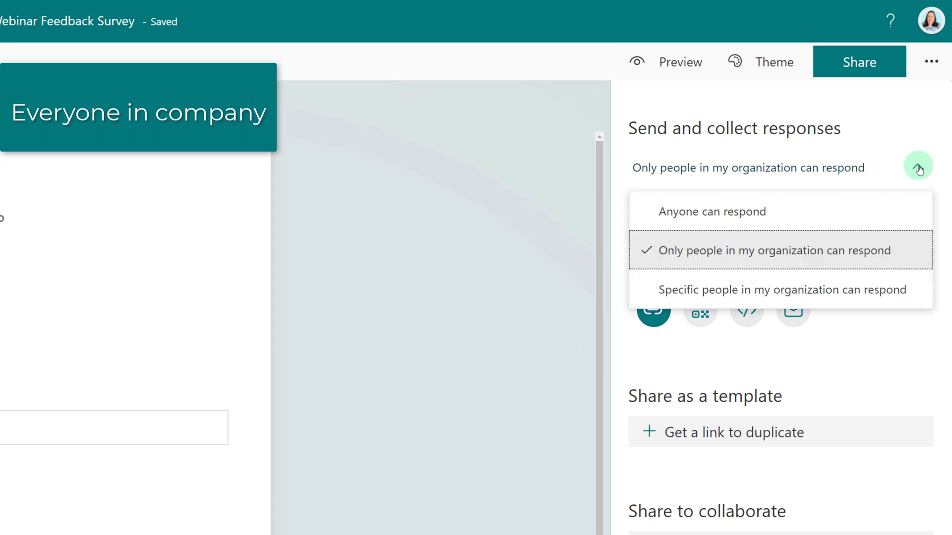
left_click(683, 295)
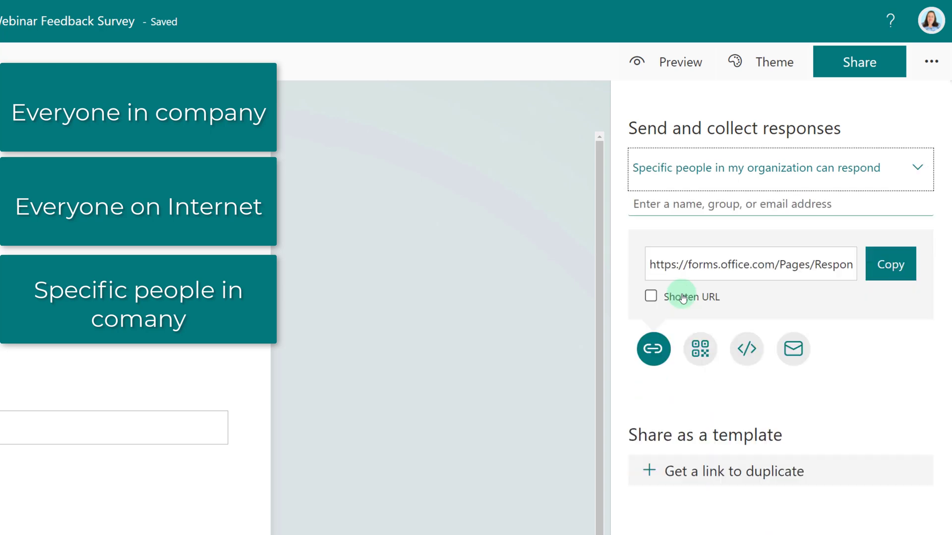
left_click(659, 211)
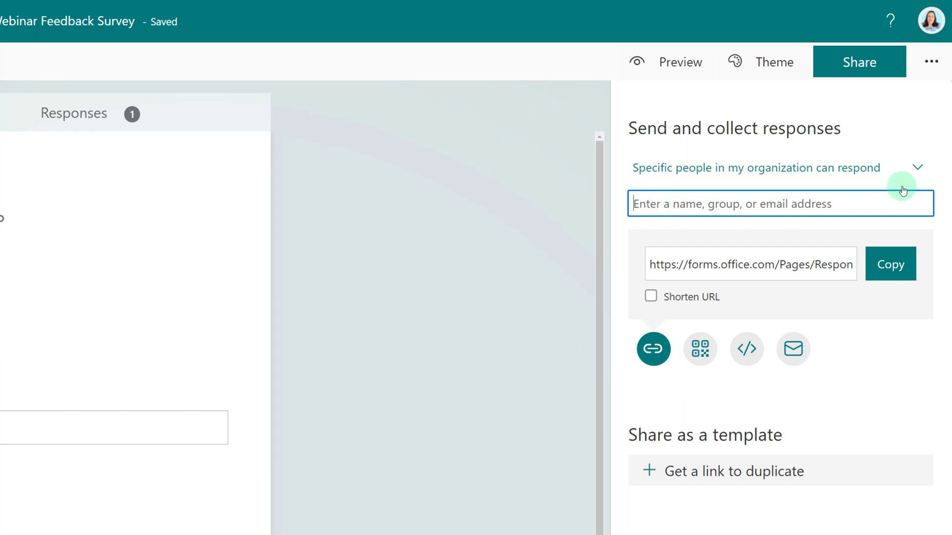
left_click(918, 167)
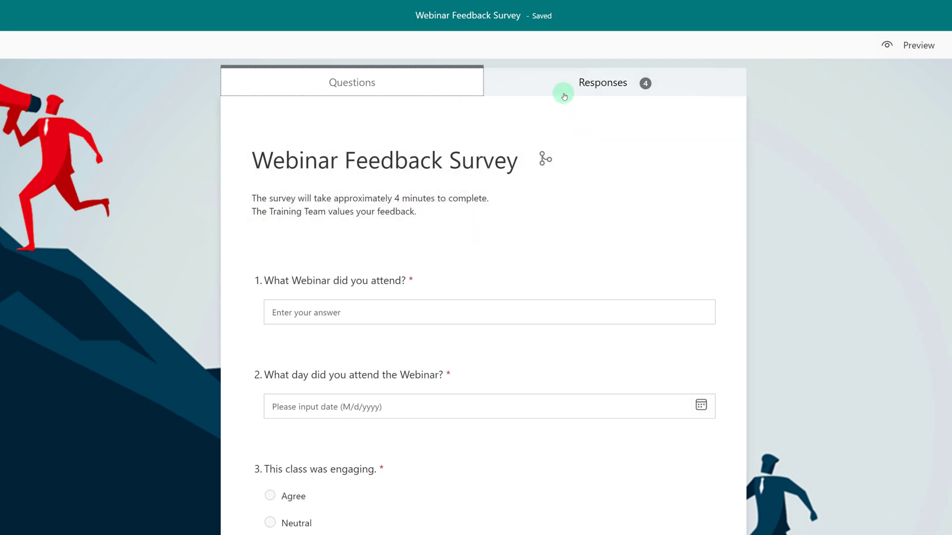
- Open the Responses summary and check question 3's chart: Agree 2, Neutral 1, Disagree 1
left_click(549, 89)
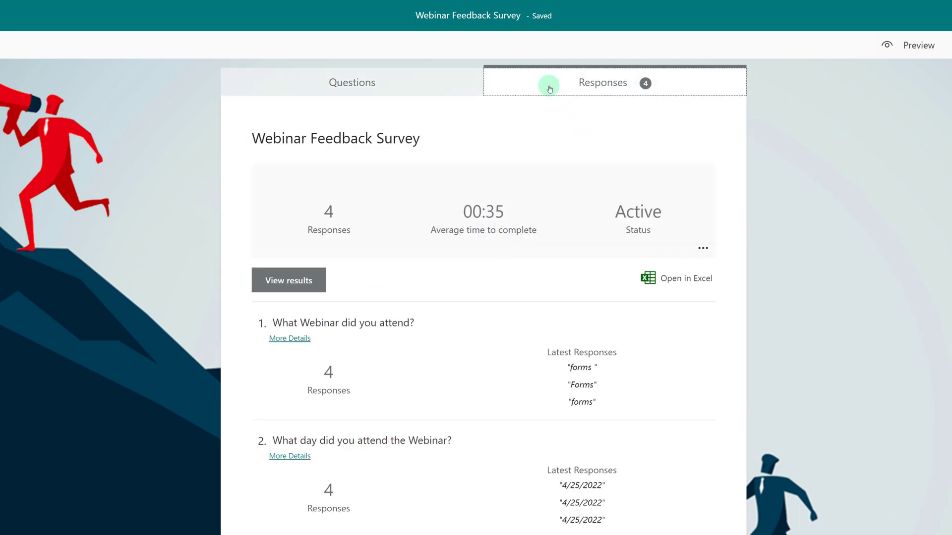
scroll(244, 278, "down", 3)
scroll(244, 282, "up", 1)
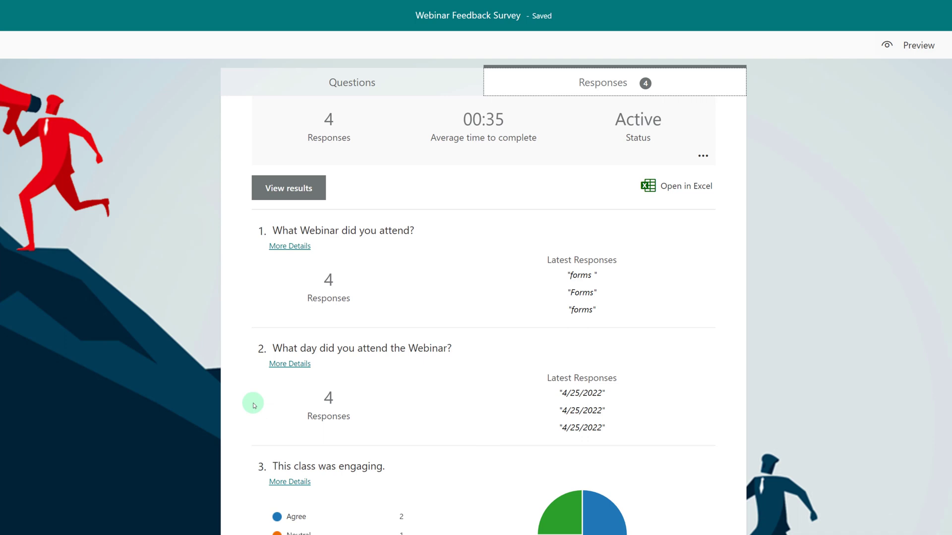
scroll(249, 388, "down", 4)
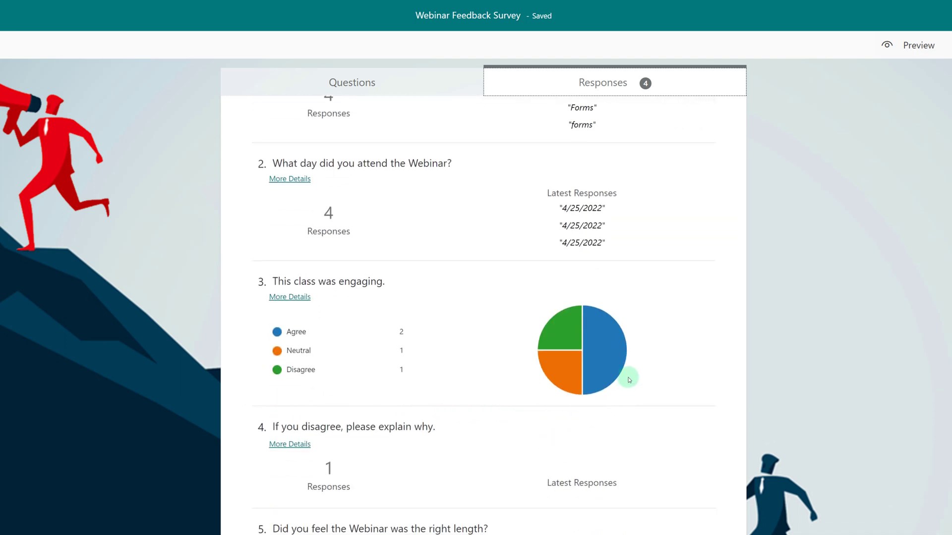
mouse_move(566, 383)
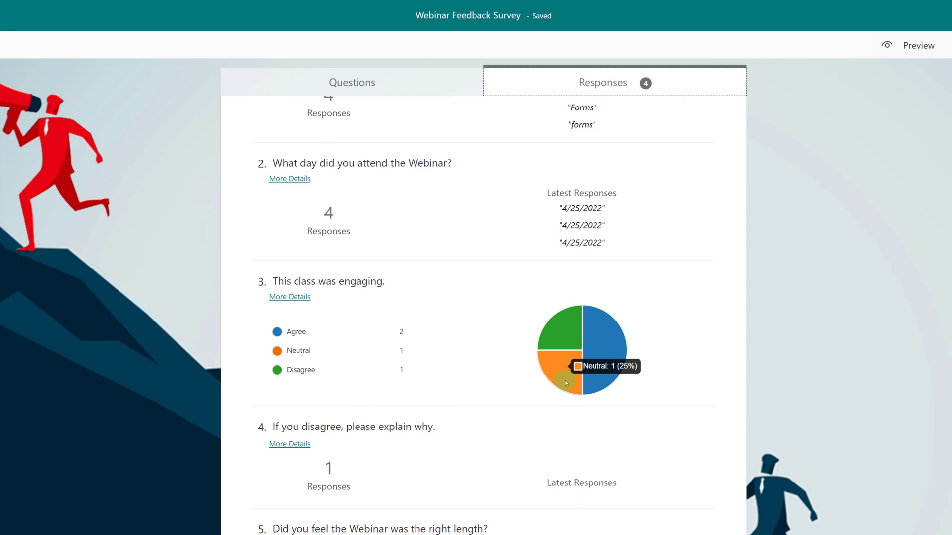
mouse_move(565, 344)
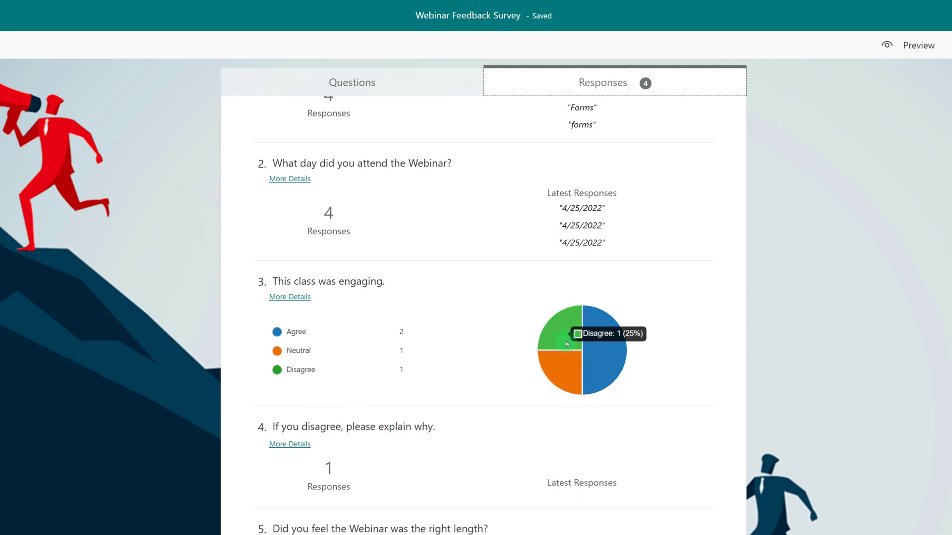
mouse_move(607, 350)
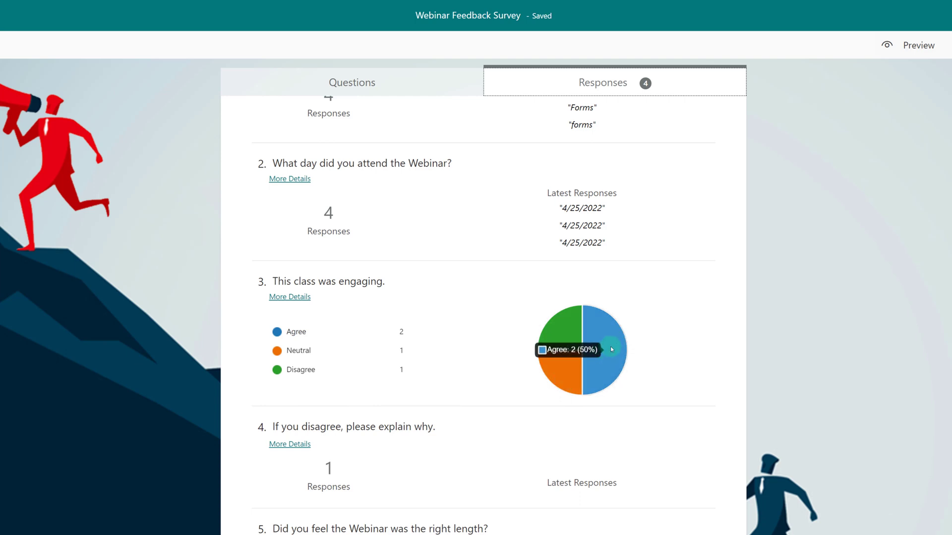
mouse_move(553, 362)
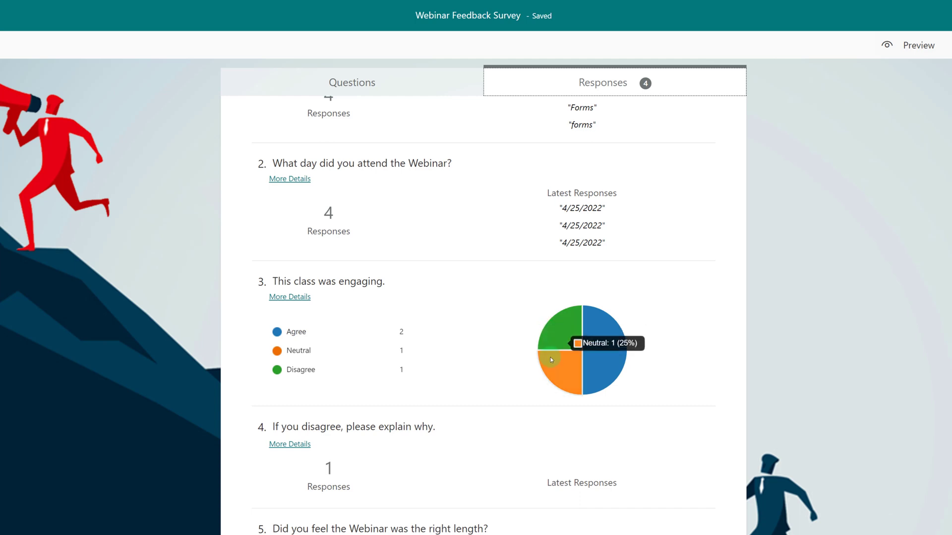
scroll(478, 425, "down", 2)
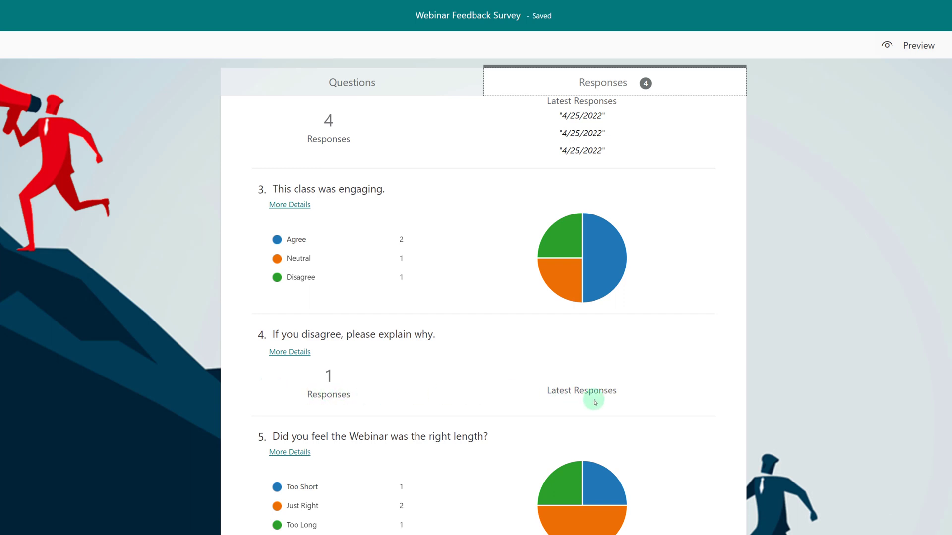
left_click(279, 352)
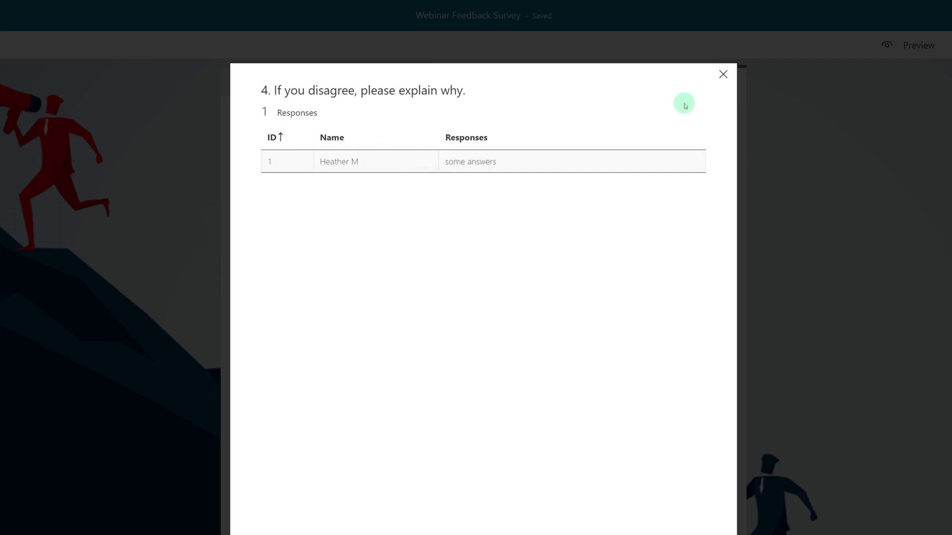
left_click(724, 75)
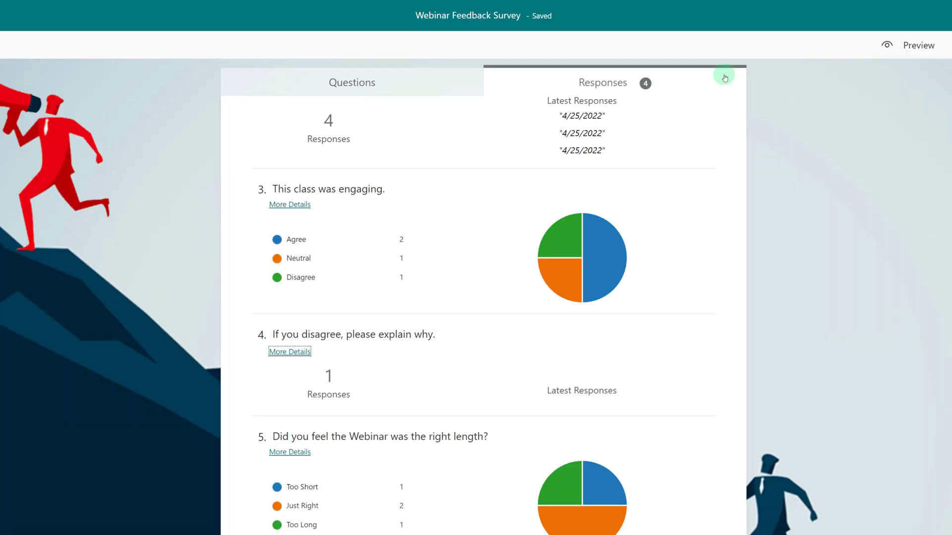
scroll(529, 436, "up", 7)
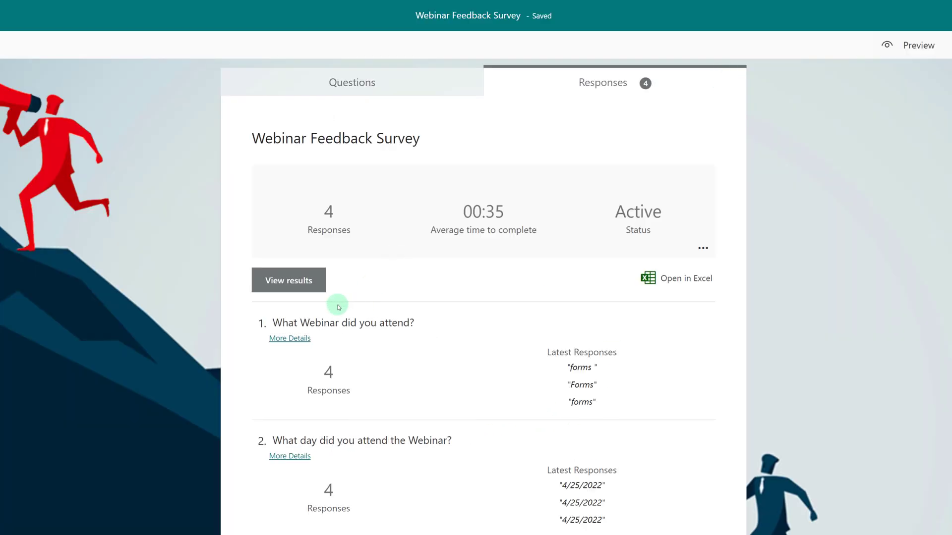
left_click(291, 280)
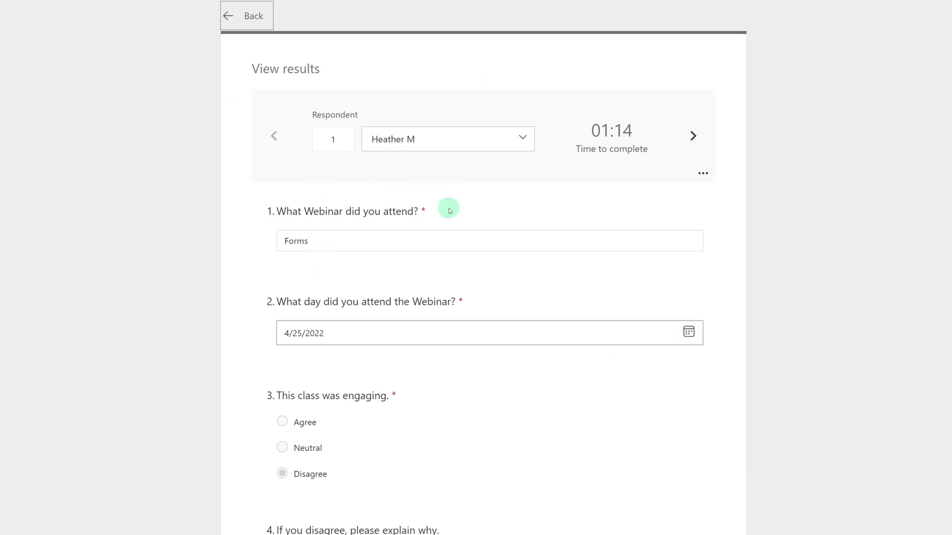
scroll(208, 495, "down", 1)
scroll(208, 494, "down", 7)
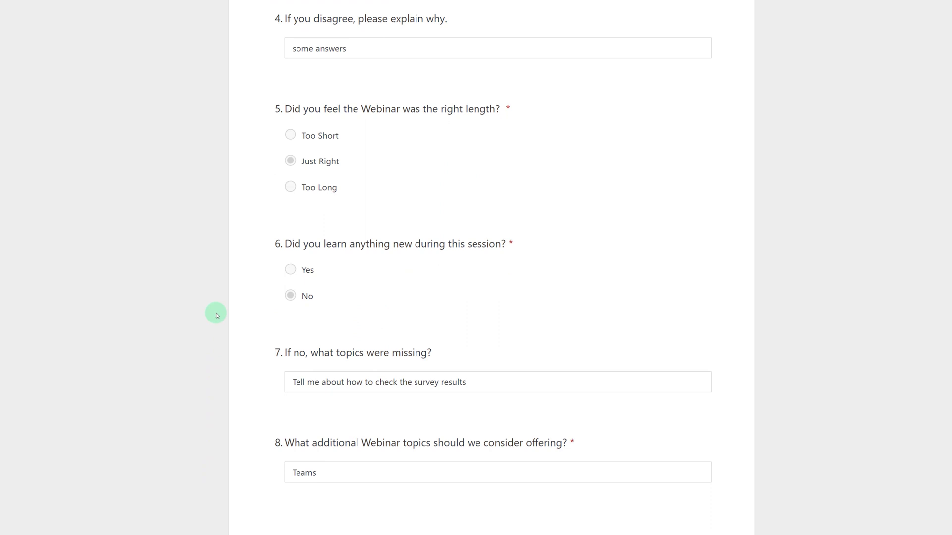
scroll(216, 315, "up", 8)
left_click(533, 139)
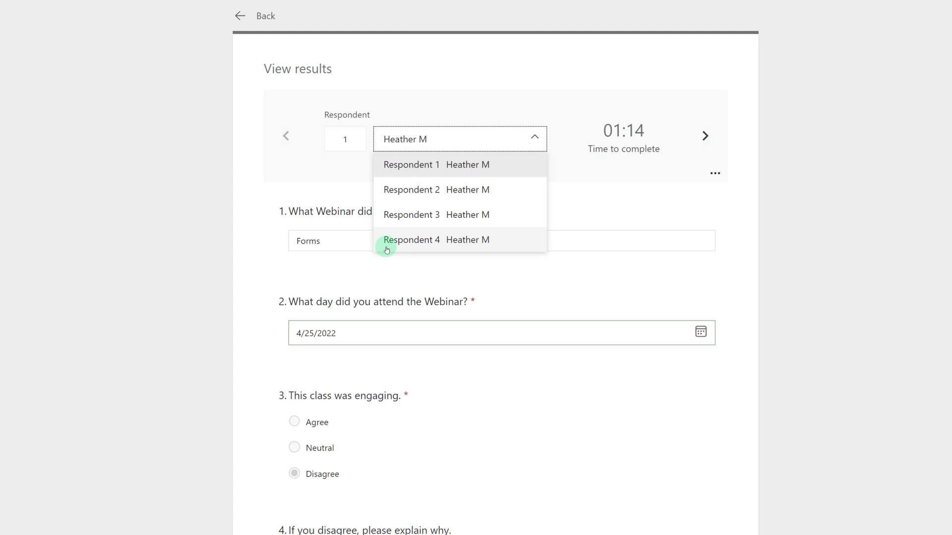
left_click(404, 245)
left_click(248, 16)
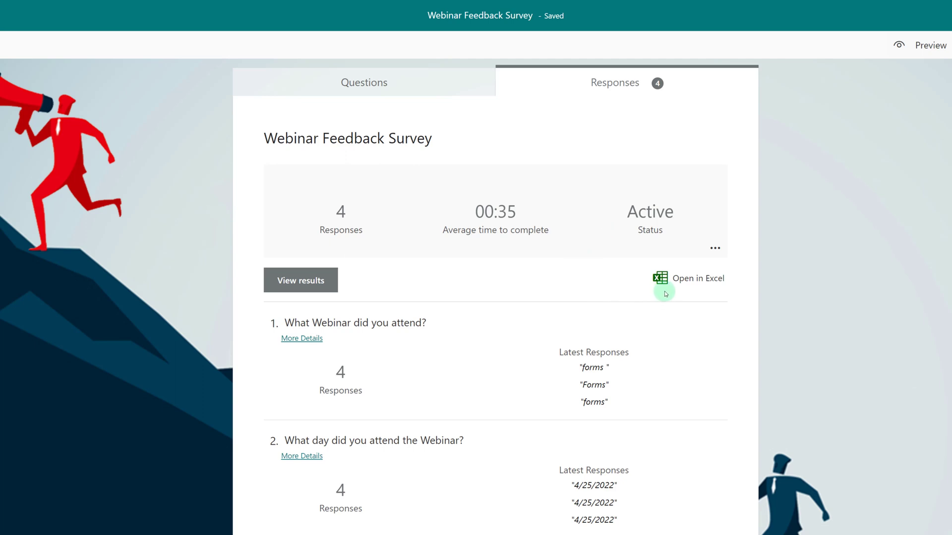
- Open the responses in Excel as Webinar Feedback Survey (1-4).xlsx
left_click(689, 282)
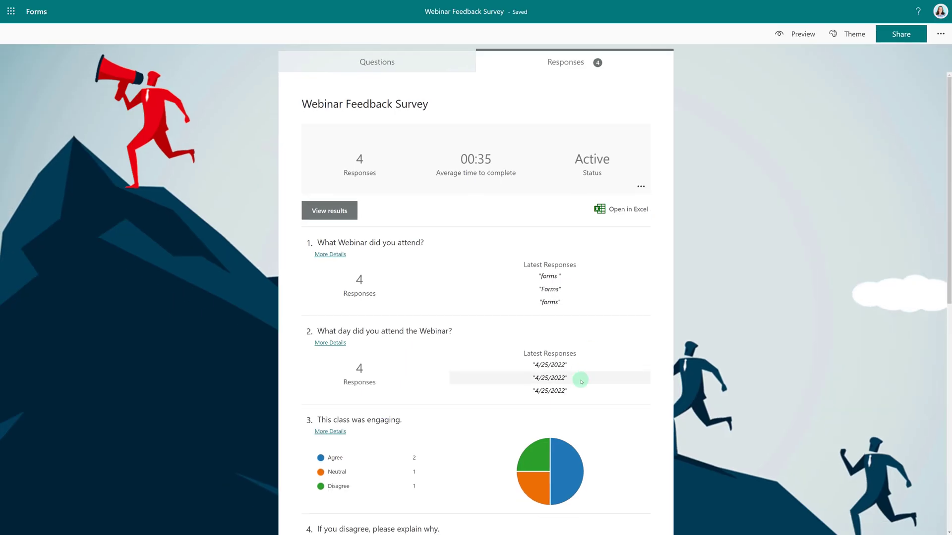
- Scroll through the survey's per-question response charts in Forms again
scroll(578, 377, "down", 3)
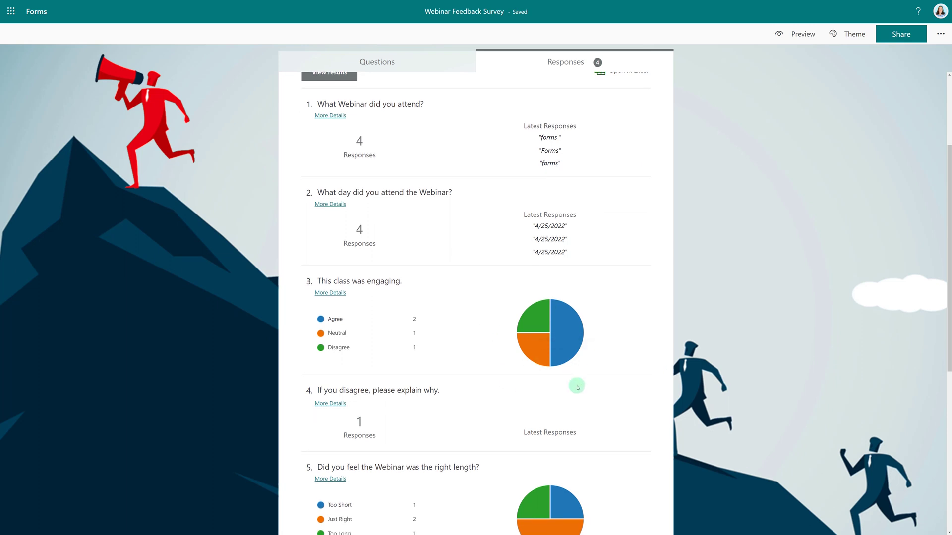
scroll(637, 329, "up", 1)
scroll(638, 329, "down", 2)
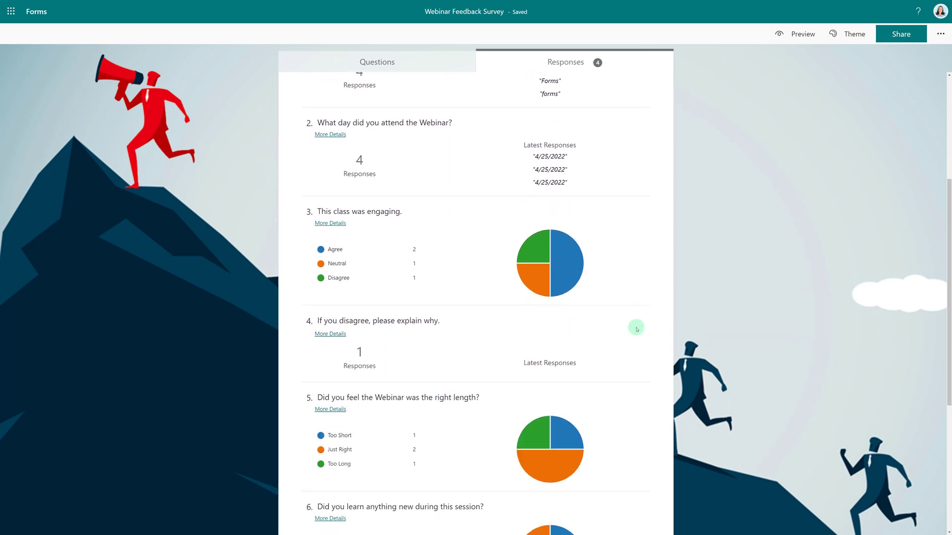